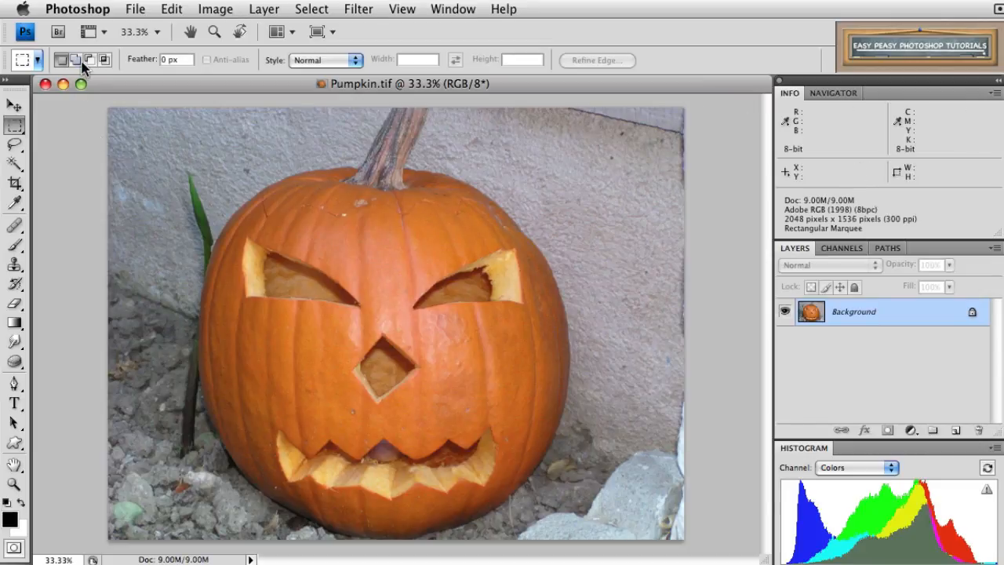
- Open the General preferences and turn on Zoom Resizes Windows
{"action": "left_click", "coordinate": [84, 13]}
{"action": "mouse_move", "coordinate": [89, 66]}
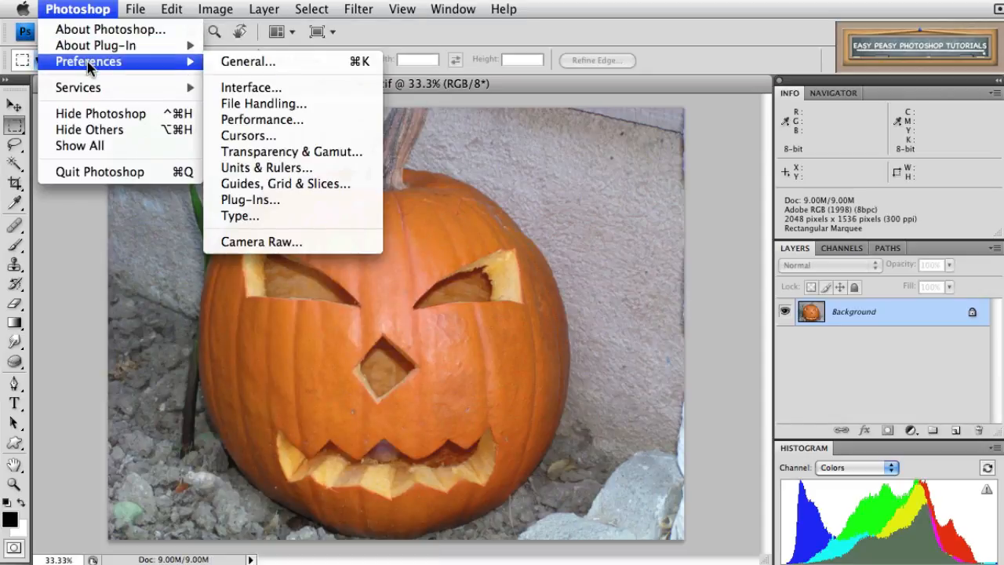
{"action": "left_click", "coordinate": [268, 61]}
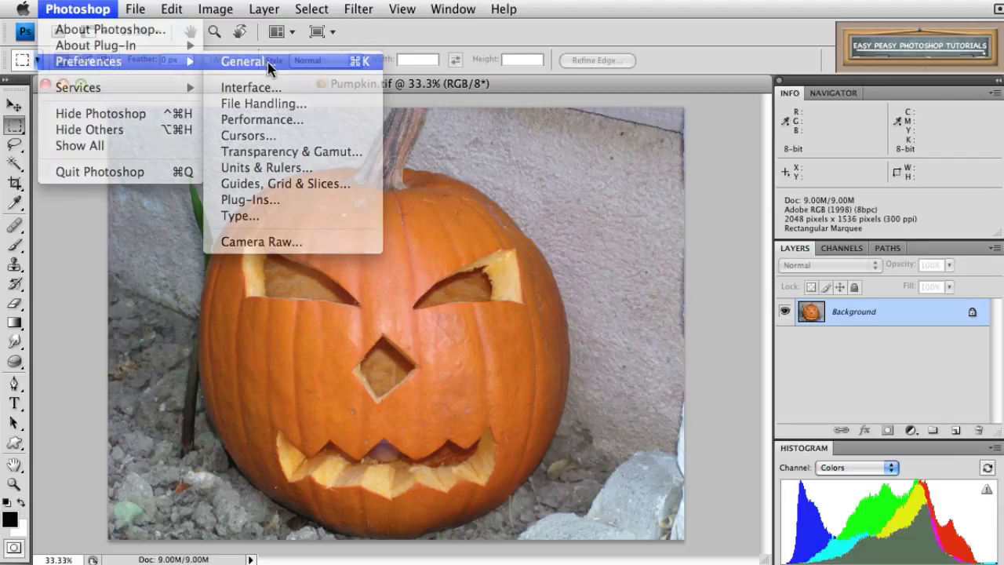
{"action": "left_click_drag", "start_coordinate": [366, 133], "coordinate": [375, 121]}
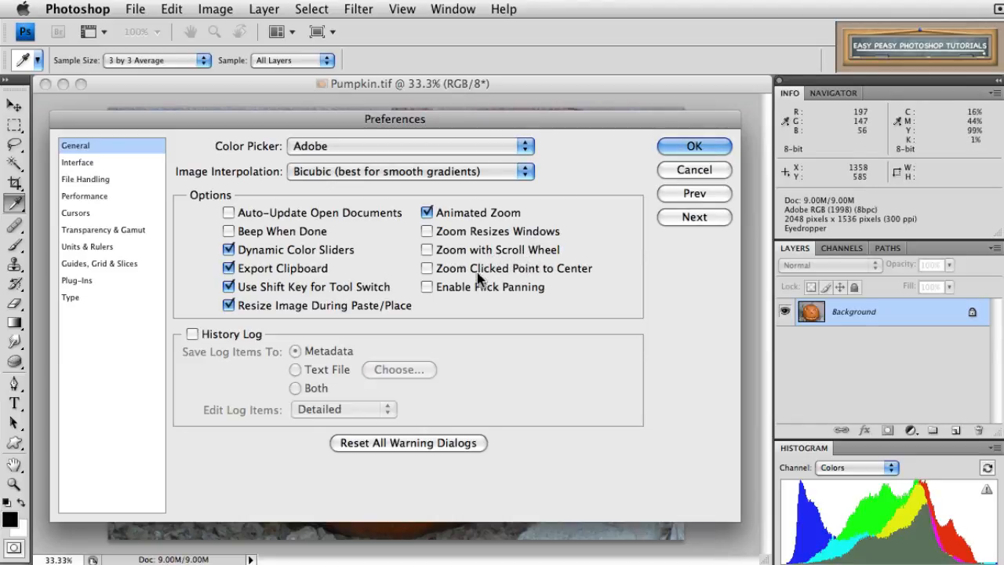
{"action": "left_click", "coordinate": [426, 232]}
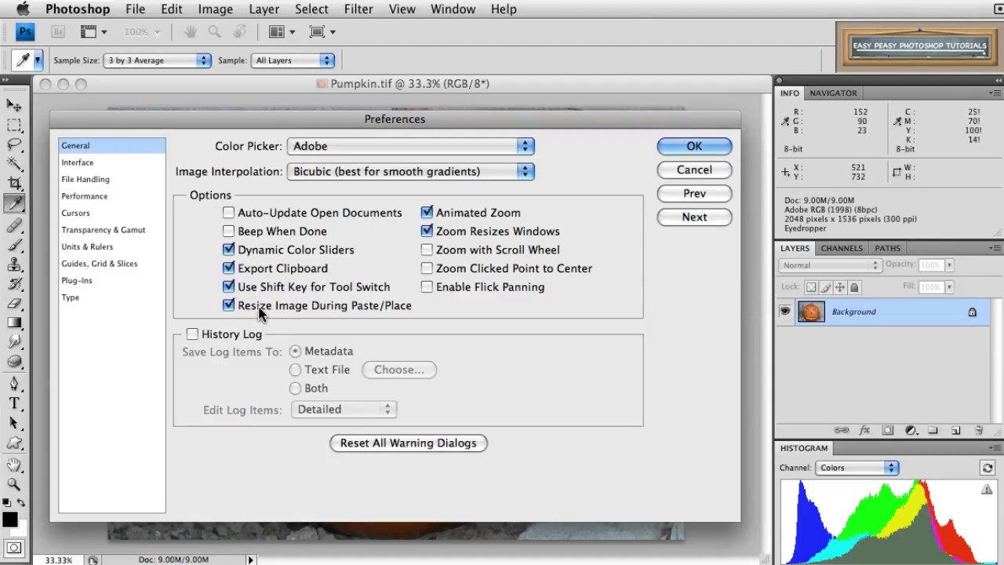
{"action": "left_click", "coordinate": [192, 335]}
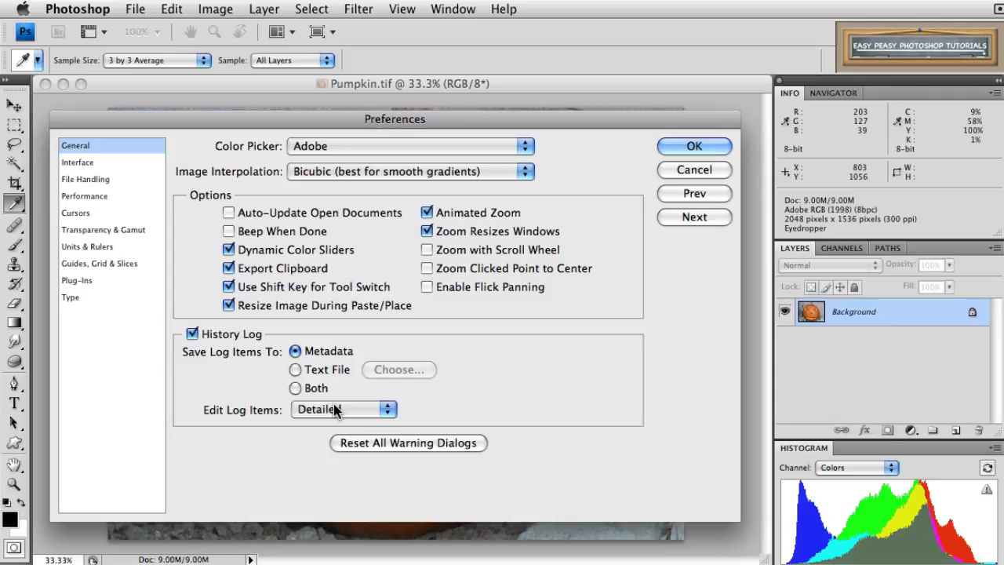
{"action": "left_click", "coordinate": [192, 334]}
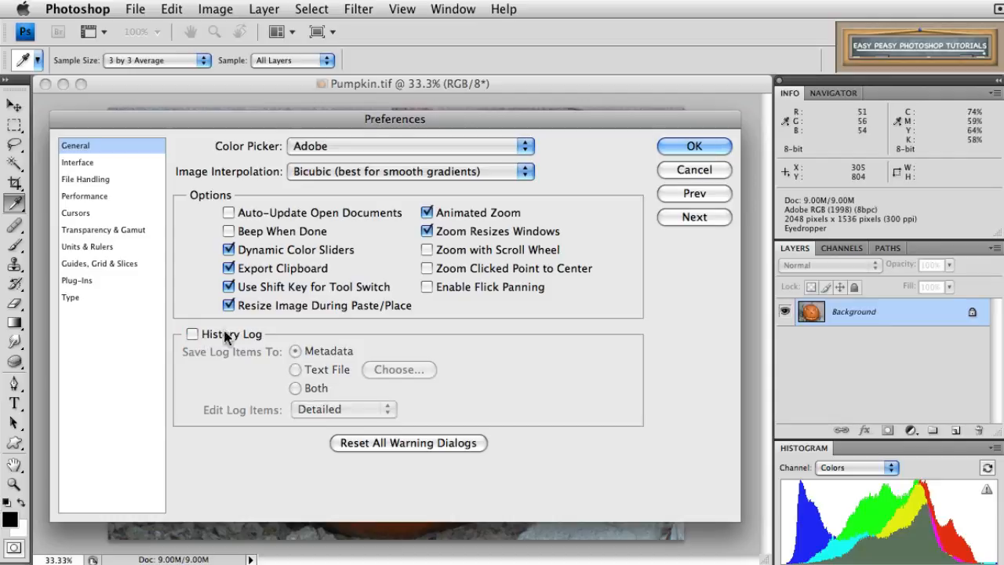
- Examine the border and color choices for Standard Screen Mode in the Interface preferences
{"action": "left_click", "coordinate": [680, 218]}
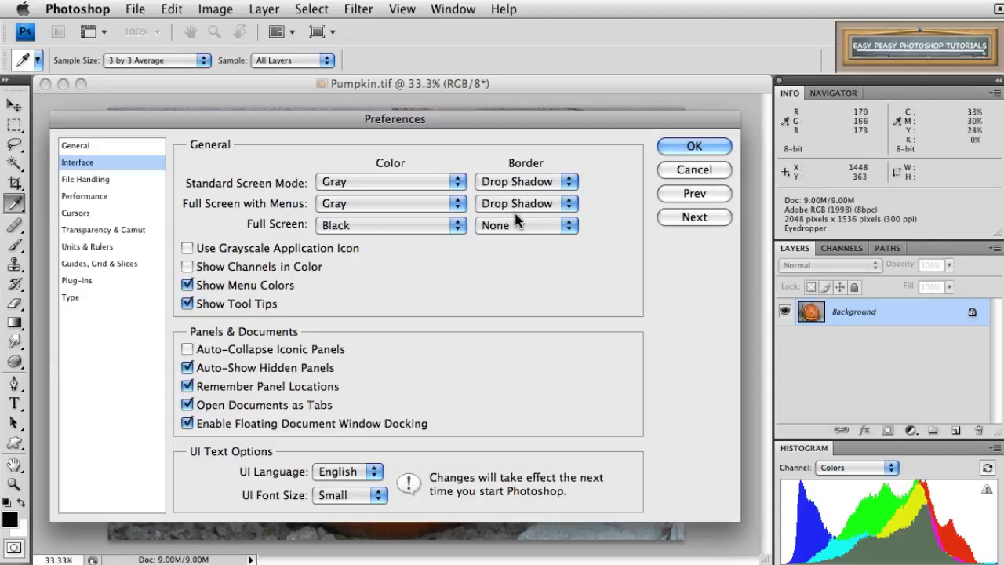
{"action": "left_click", "coordinate": [516, 184]}
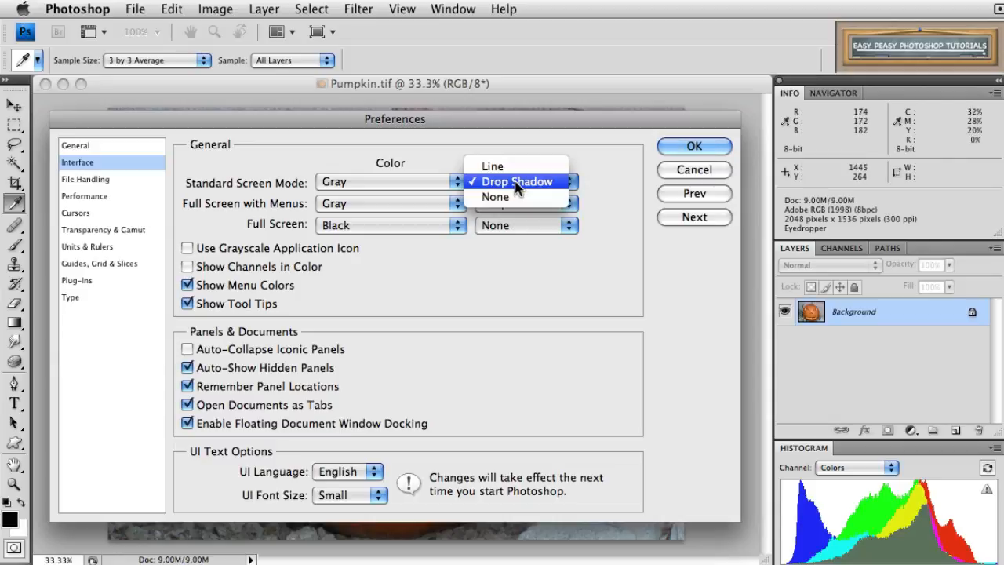
{"action": "left_click", "coordinate": [516, 184]}
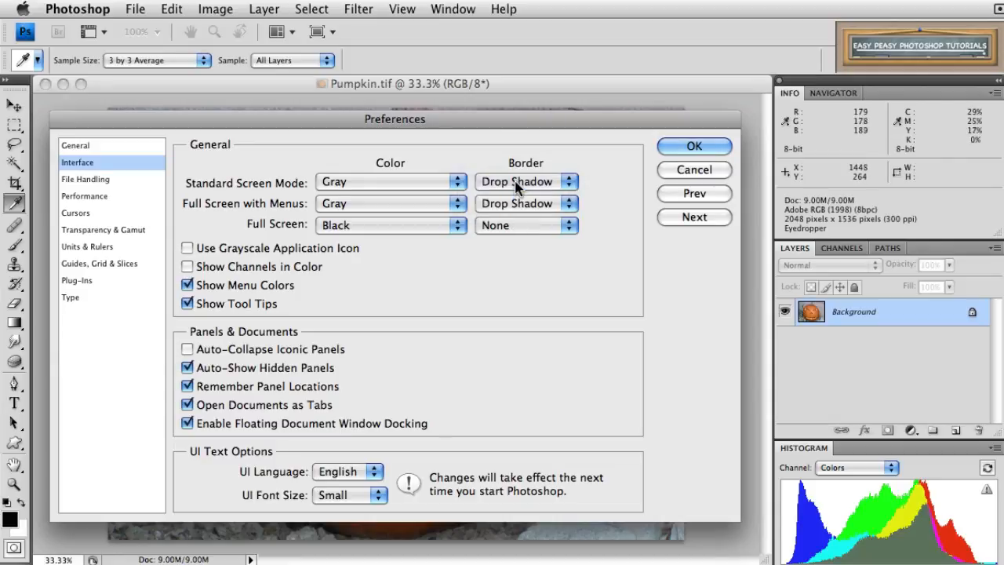
{"action": "left_click", "coordinate": [377, 182]}
{"action": "left_click", "coordinate": [375, 181]}
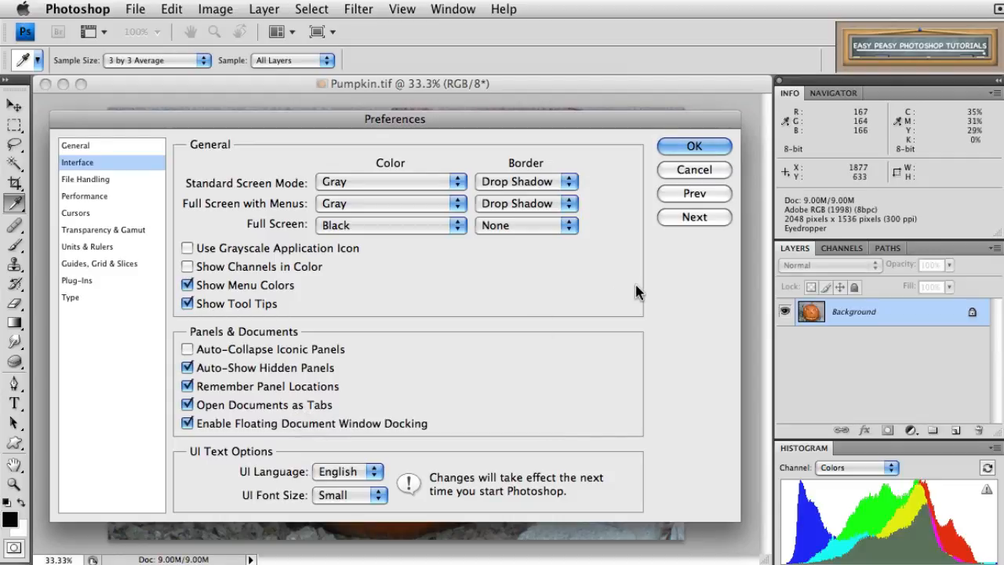
- Examine the File Handling preferences, including the Append File Extension choices and the Camera Raw preferences
{"action": "left_click", "coordinate": [688, 220]}
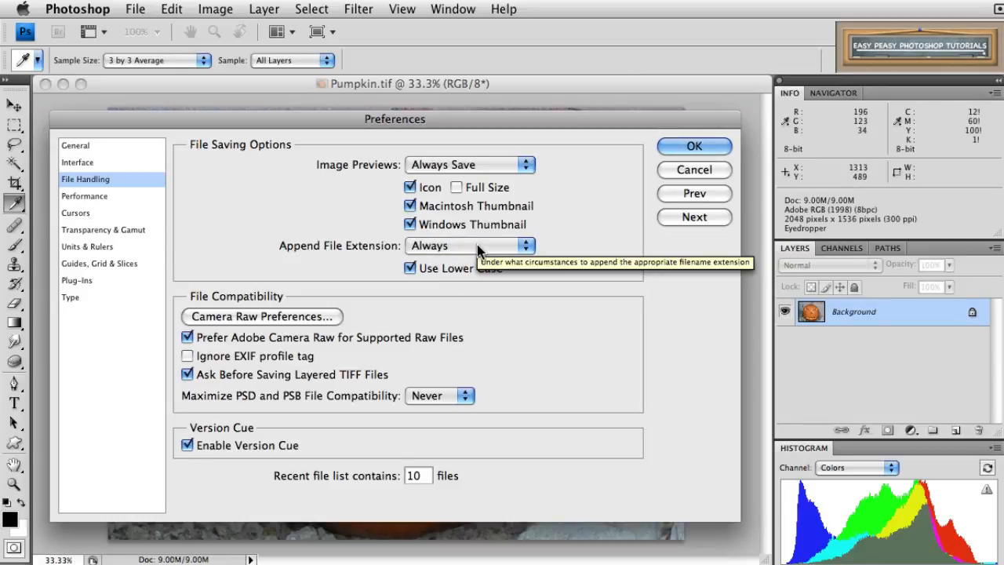
{"action": "left_click", "coordinate": [477, 247]}
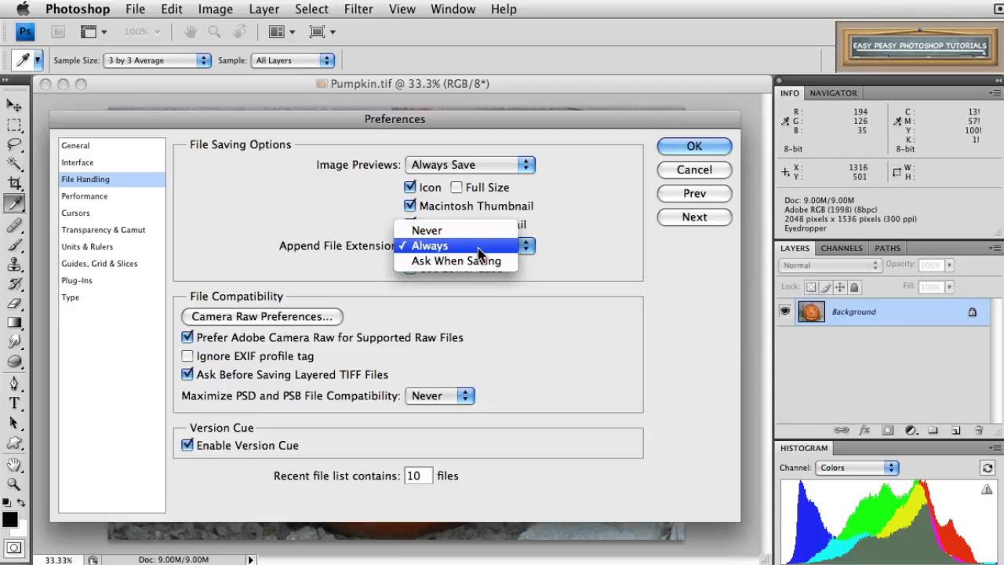
{"action": "left_click", "coordinate": [477, 248]}
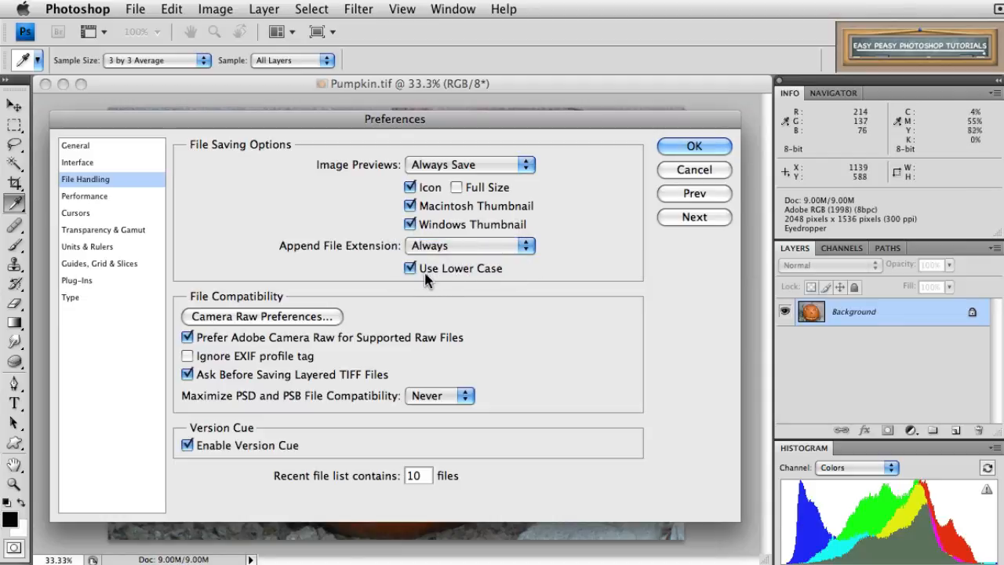
{"action": "left_click", "coordinate": [273, 317]}
{"action": "left_click_drag", "start_coordinate": [584, 128], "coordinate": [362, 152]}
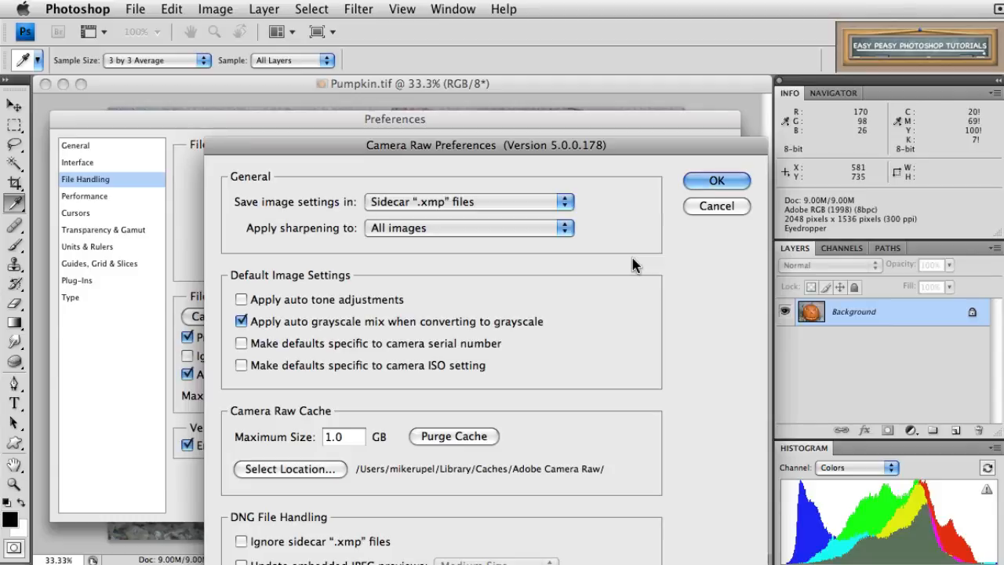
{"action": "left_click", "coordinate": [709, 206]}
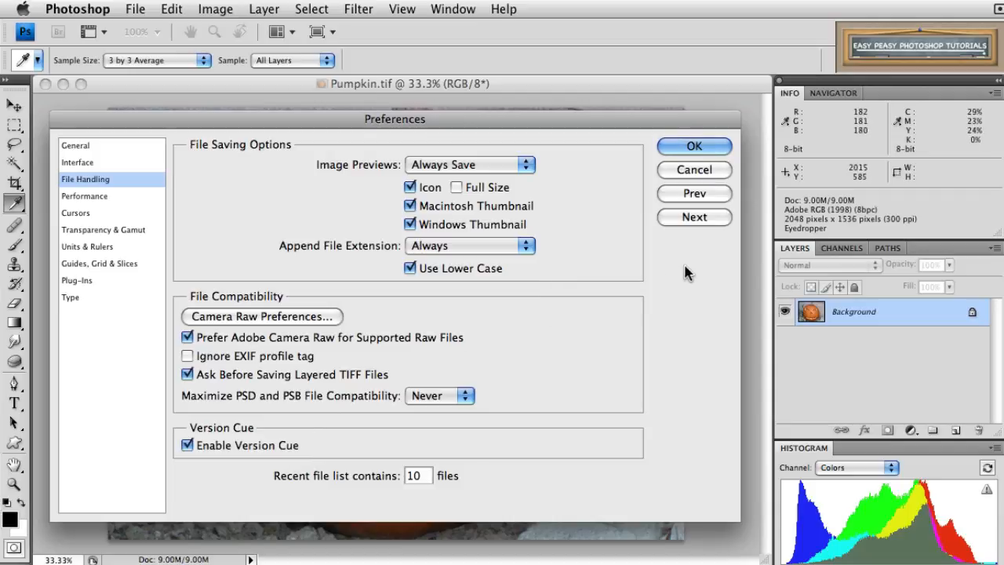
- Set the memory allowance to 2159 MB in the Performance preferences and check the History States control
{"action": "left_click", "coordinate": [679, 221]}
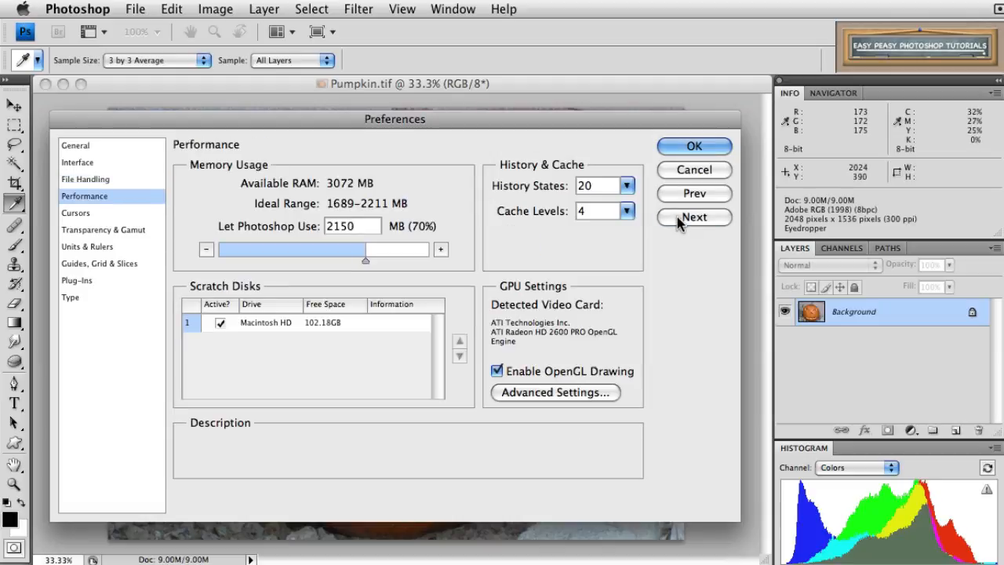
{"action": "mouse_move", "coordinate": [619, 254]}
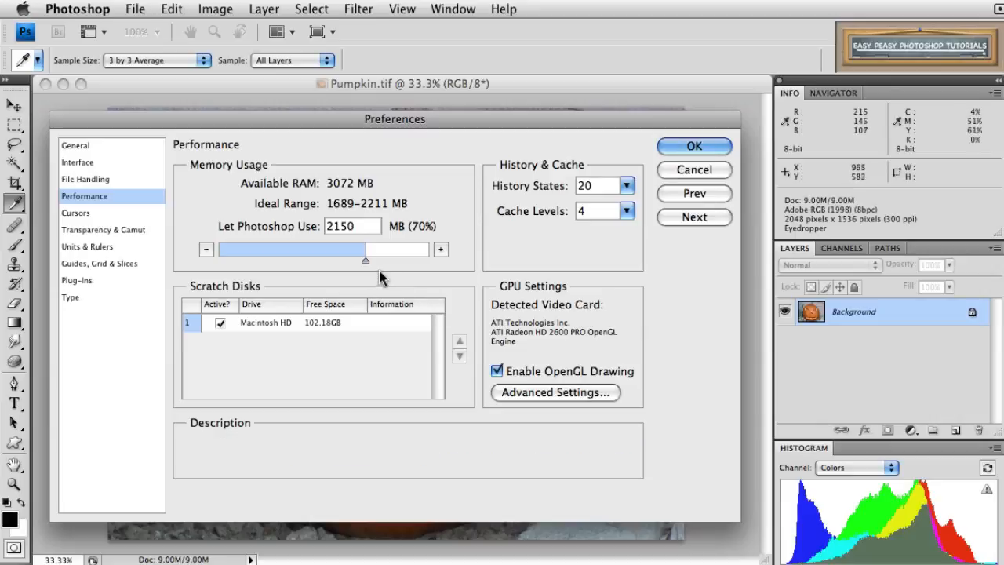
{"action": "mouse_move", "coordinate": [344, 234]}
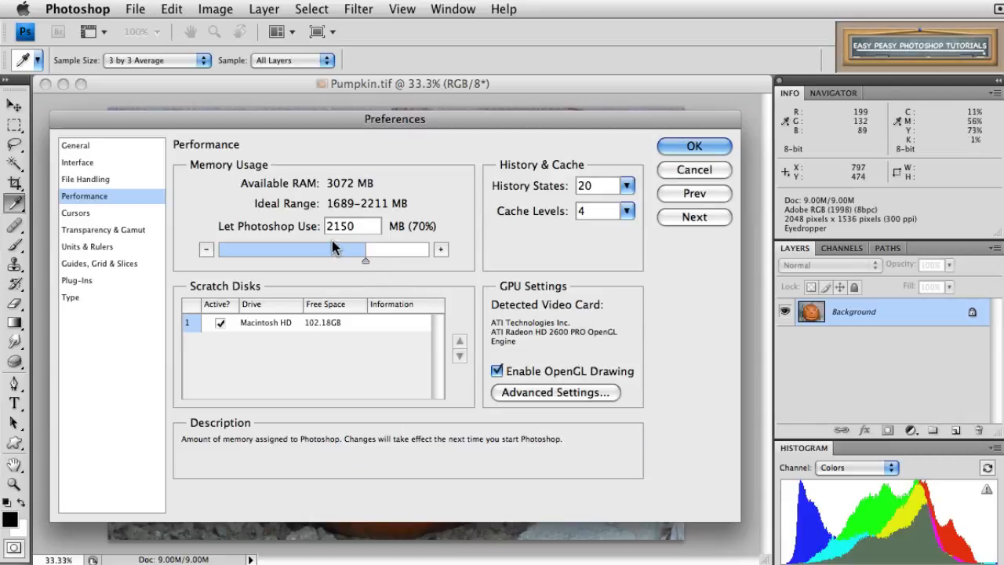
{"action": "mouse_move", "coordinate": [364, 261]}
{"action": "left_mouse_down"}
{"action": "mouse_move", "coordinate": [403, 262]}
{"action": "mouse_move", "coordinate": [306, 264]}
{"action": "mouse_move", "coordinate": [354, 266]}
{"action": "left_mouse_up"}
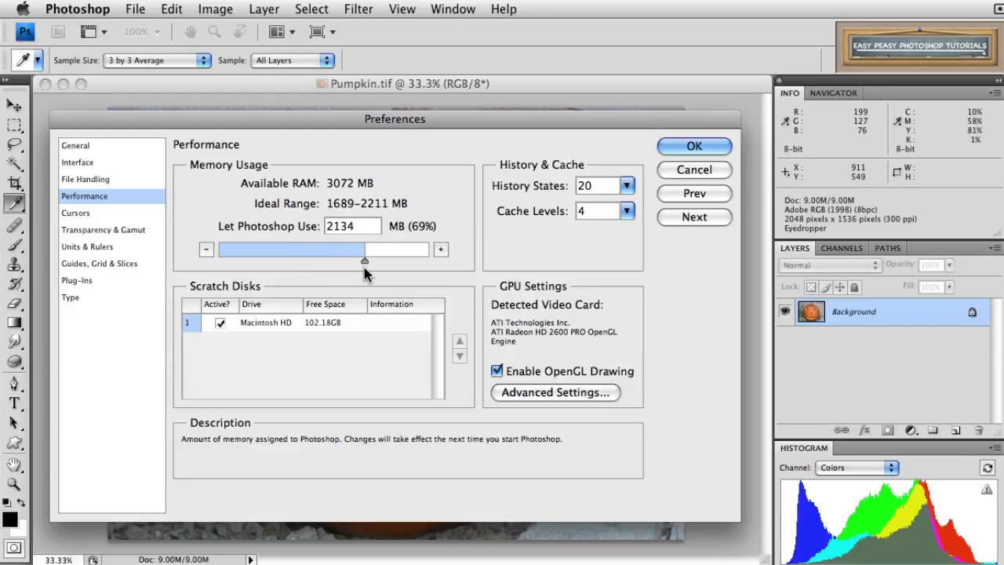
{"action": "left_click_drag", "start_coordinate": [363, 267], "coordinate": [365, 265]}
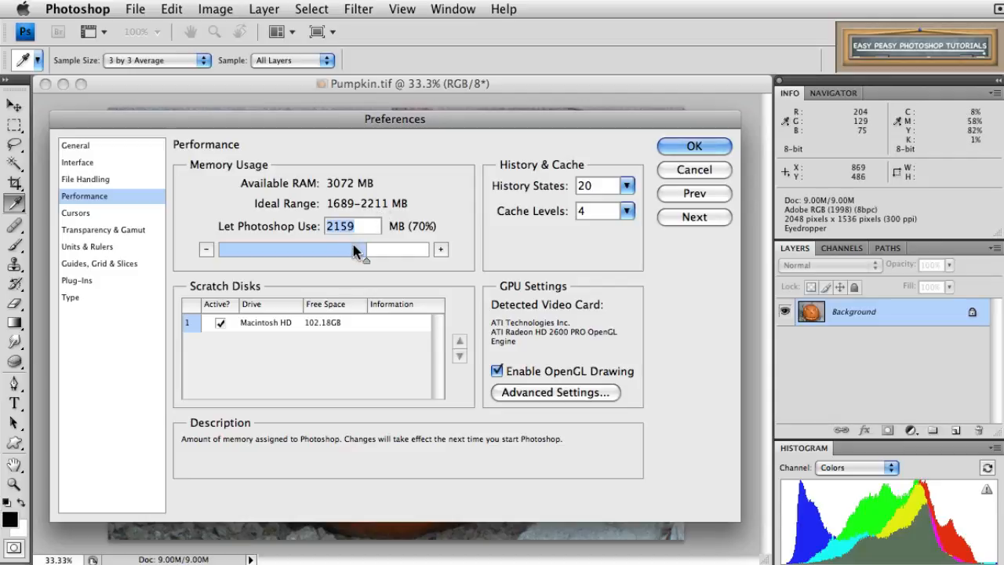
{"action": "mouse_move", "coordinate": [357, 279]}
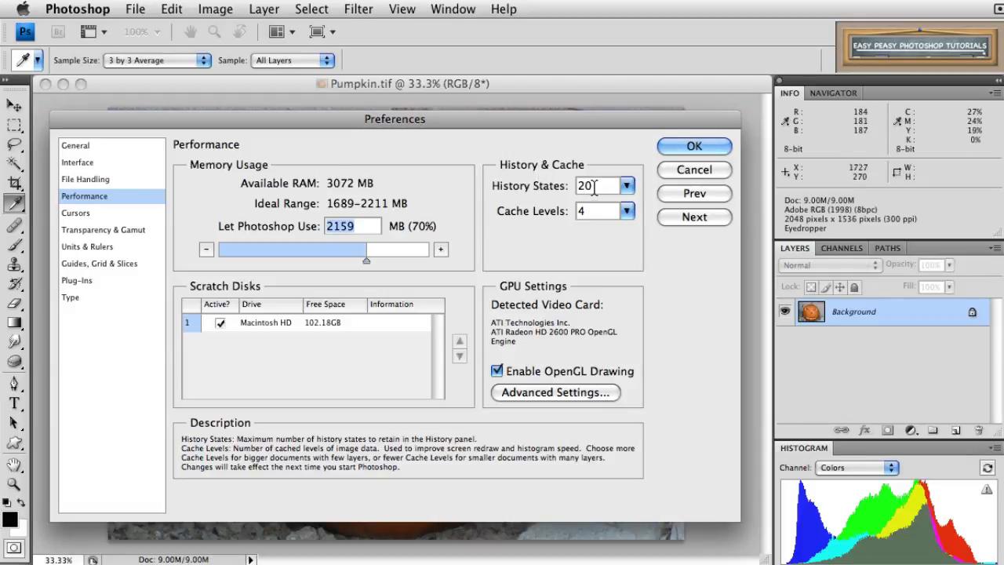
{"action": "left_click", "coordinate": [628, 188]}
{"action": "left_click", "coordinate": [627, 188]}
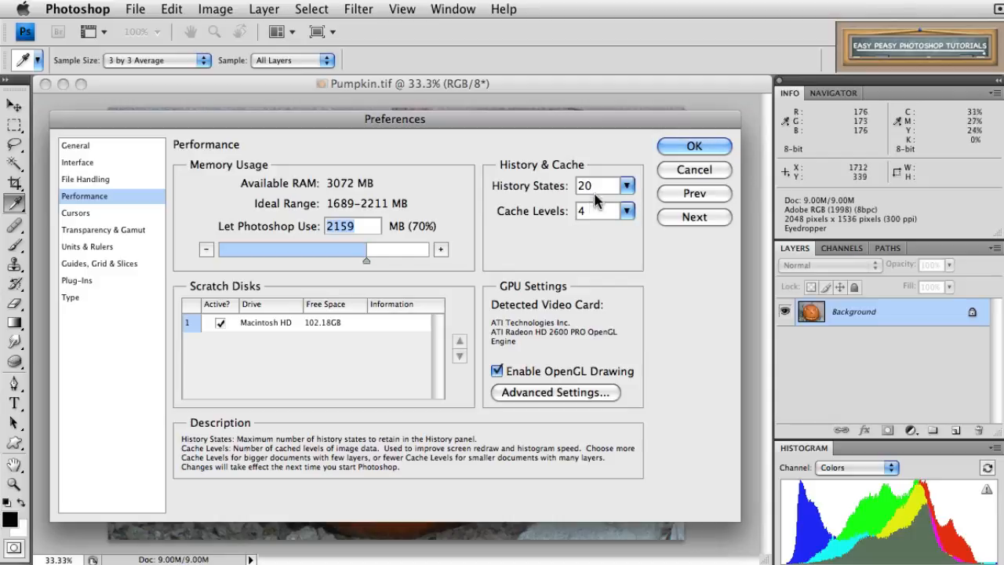
- In the Cursors preferences, try the Standard and Full Size Brush Tip painting cursors and the Standard other cursor, restoring Normal Brush Tip and Precise
{"action": "left_click", "coordinate": [693, 223]}
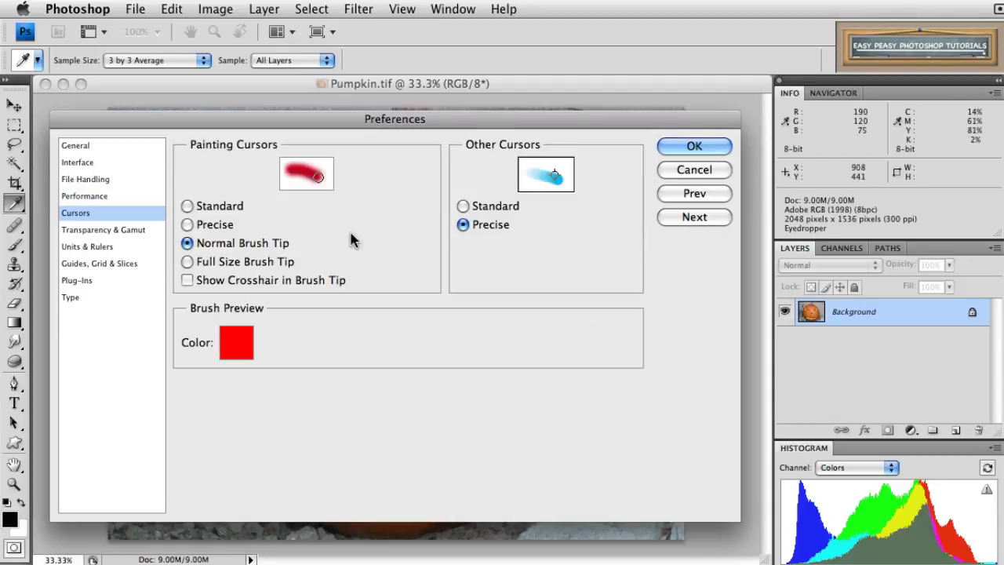
{"action": "left_click", "coordinate": [218, 207]}
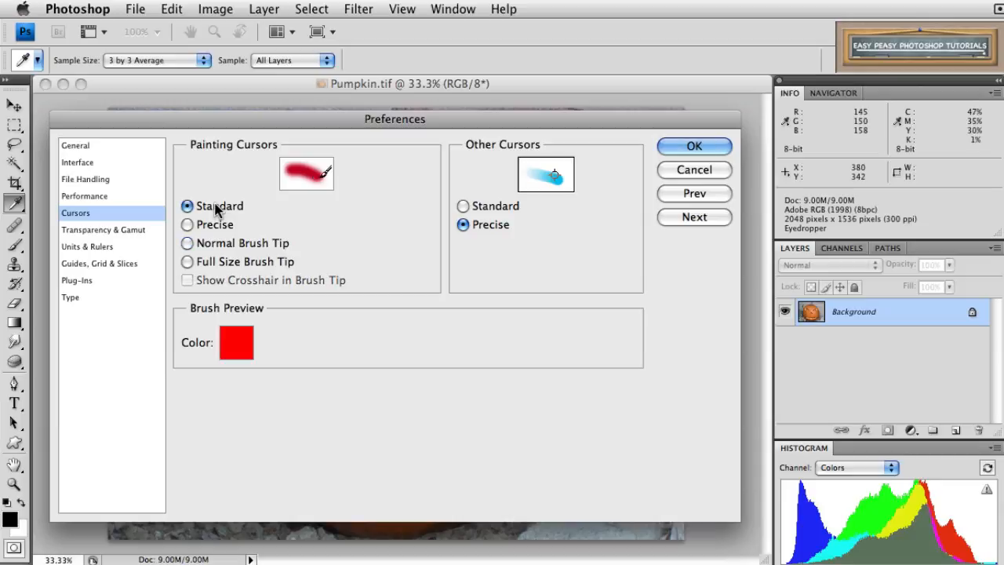
{"action": "left_click", "coordinate": [488, 207]}
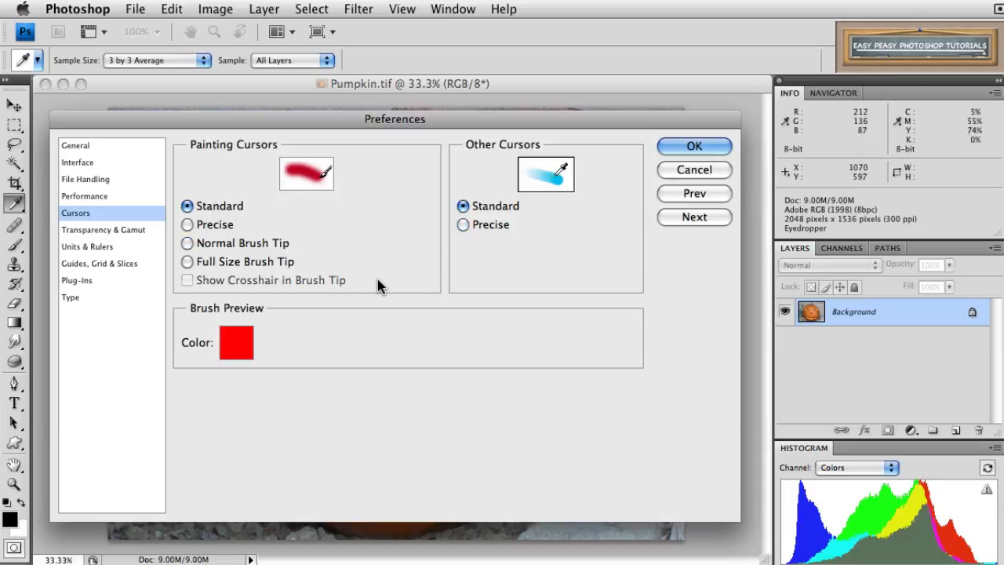
{"action": "left_click", "coordinate": [220, 247]}
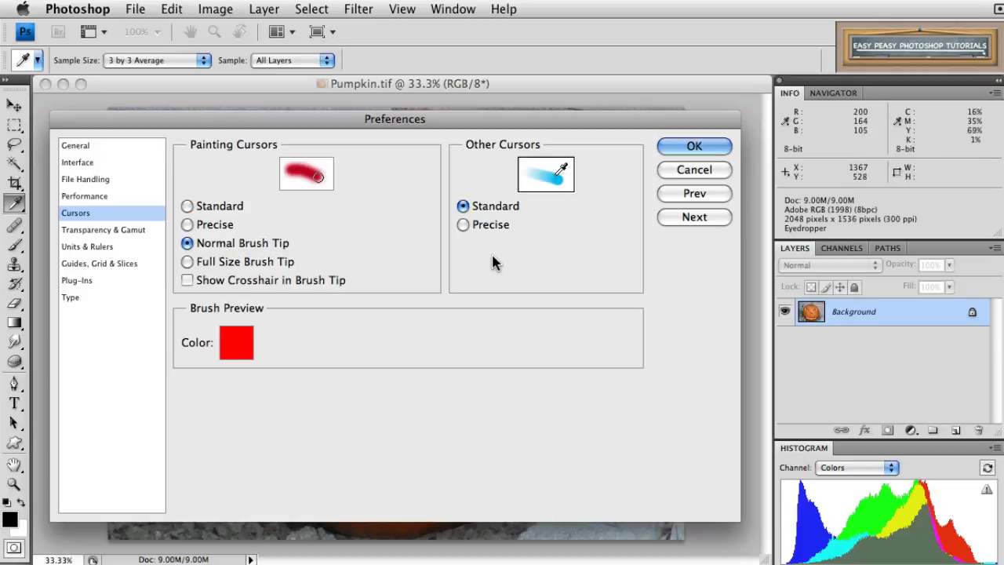
{"action": "left_click", "coordinate": [213, 267]}
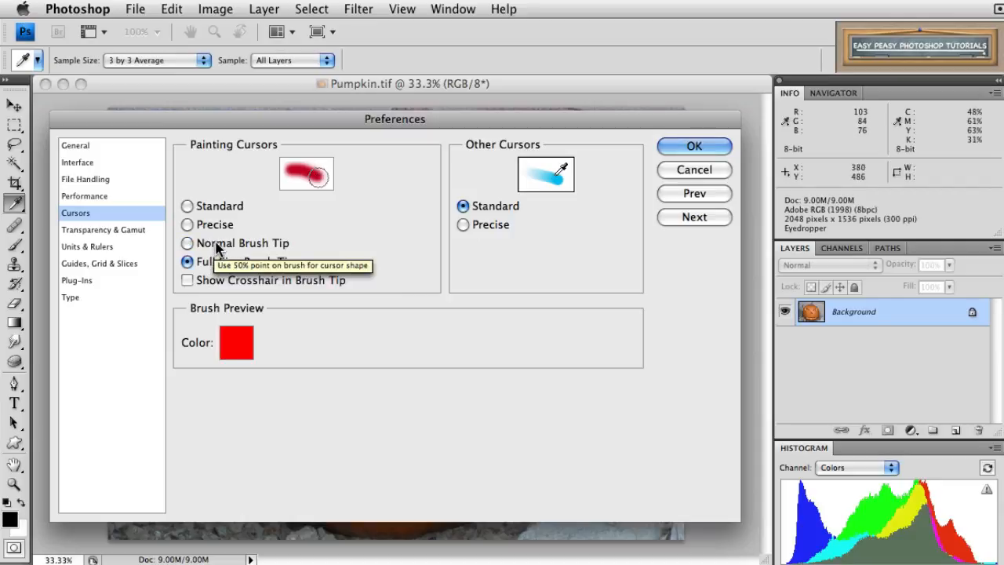
{"action": "left_click", "coordinate": [220, 243]}
{"action": "left_click", "coordinate": [486, 227]}
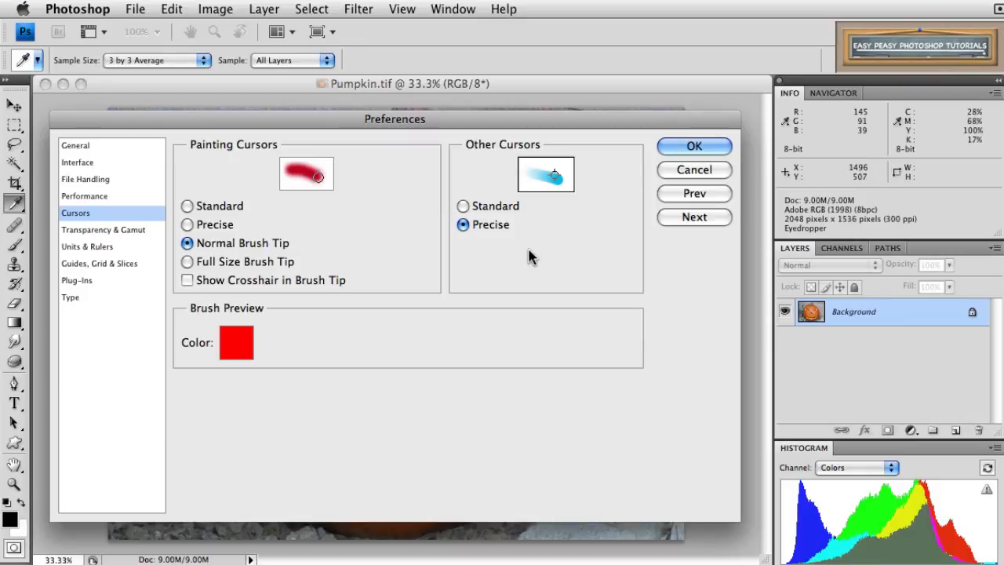
- In the Transparency & Gamut preferences, set the transparency grid size to Large and the grid colors to Red
{"action": "left_click", "coordinate": [679, 218]}
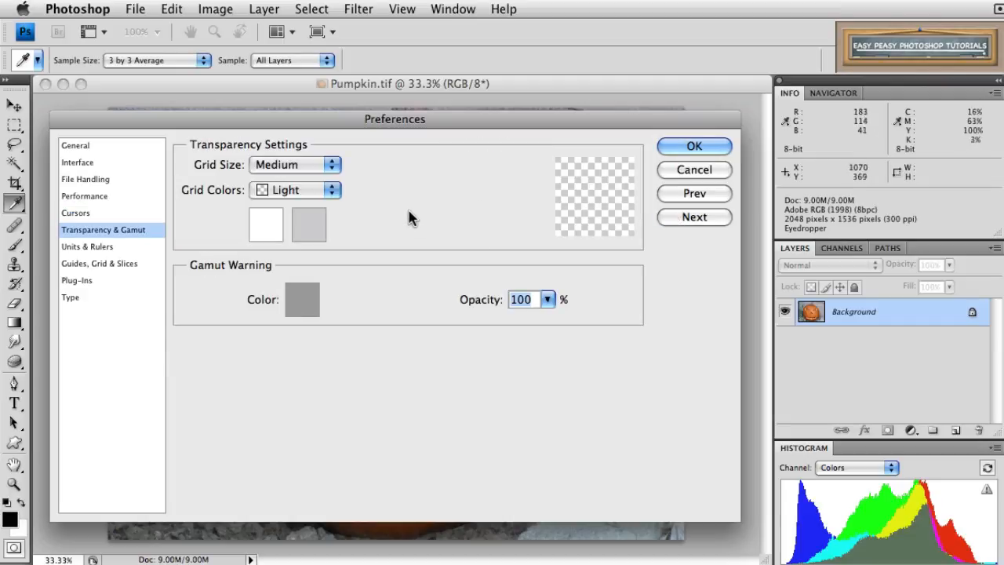
{"action": "left_click", "coordinate": [289, 173]}
{"action": "left_click", "coordinate": [287, 179]}
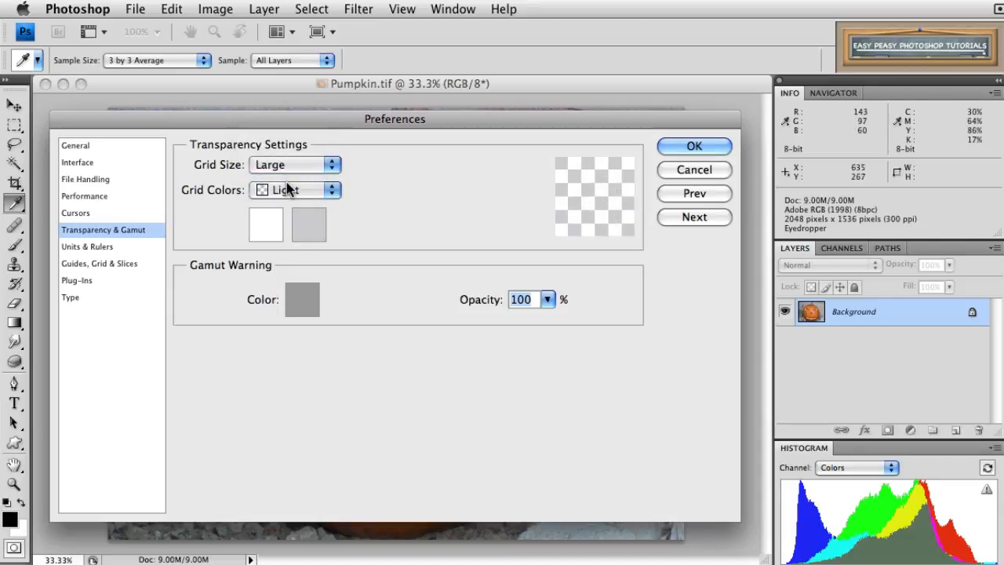
{"action": "left_click", "coordinate": [296, 187]}
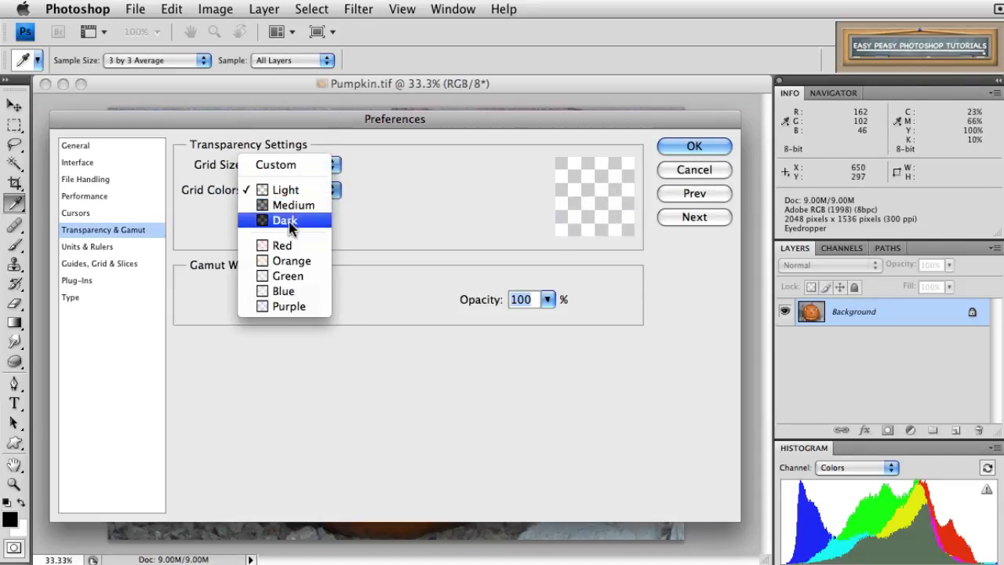
{"action": "left_click", "coordinate": [284, 247]}
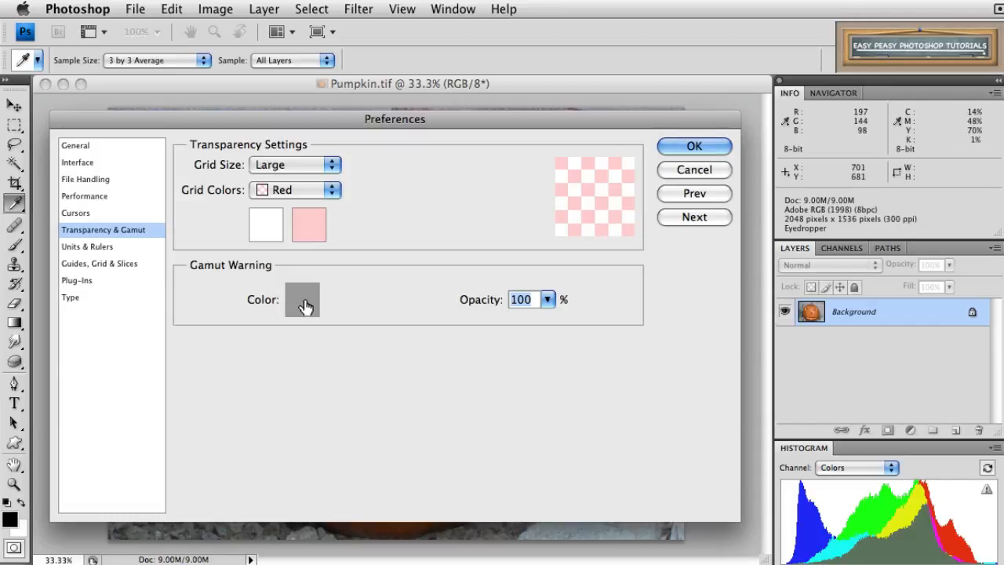
- Examine the ruler unit choices in the Units & Rulers preferences
{"action": "left_click", "coordinate": [683, 217]}
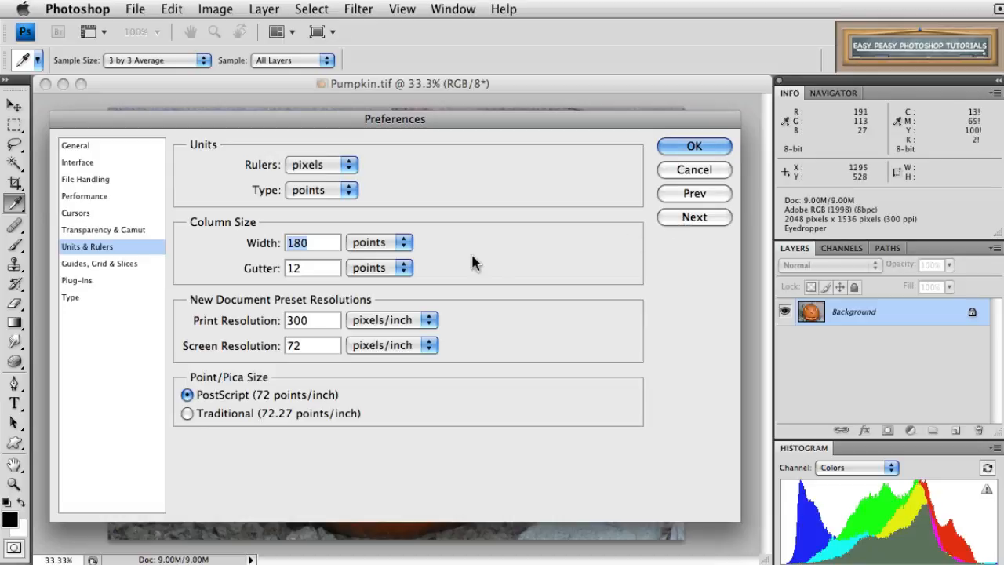
{"action": "left_click", "coordinate": [318, 166]}
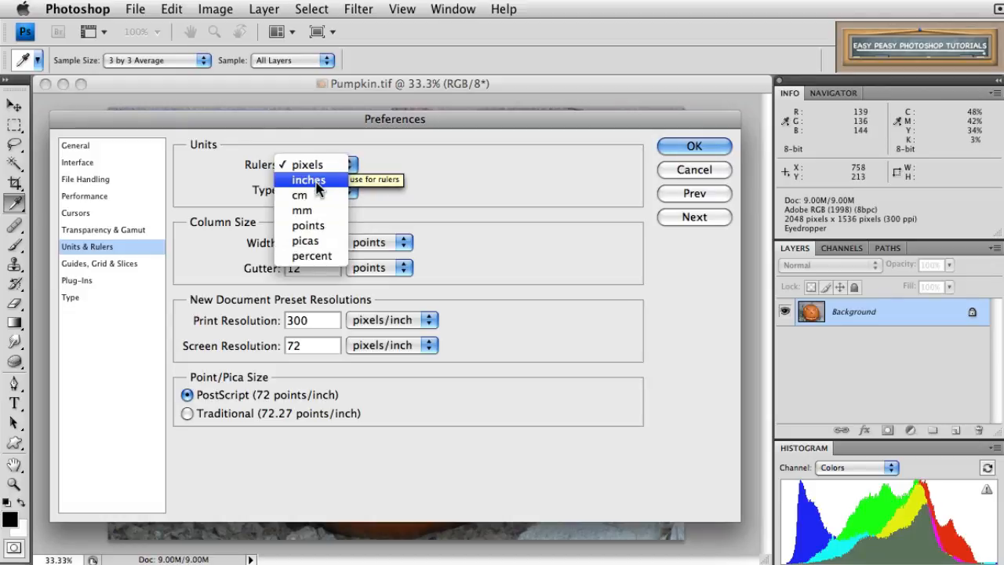
{"action": "left_click", "coordinate": [449, 183]}
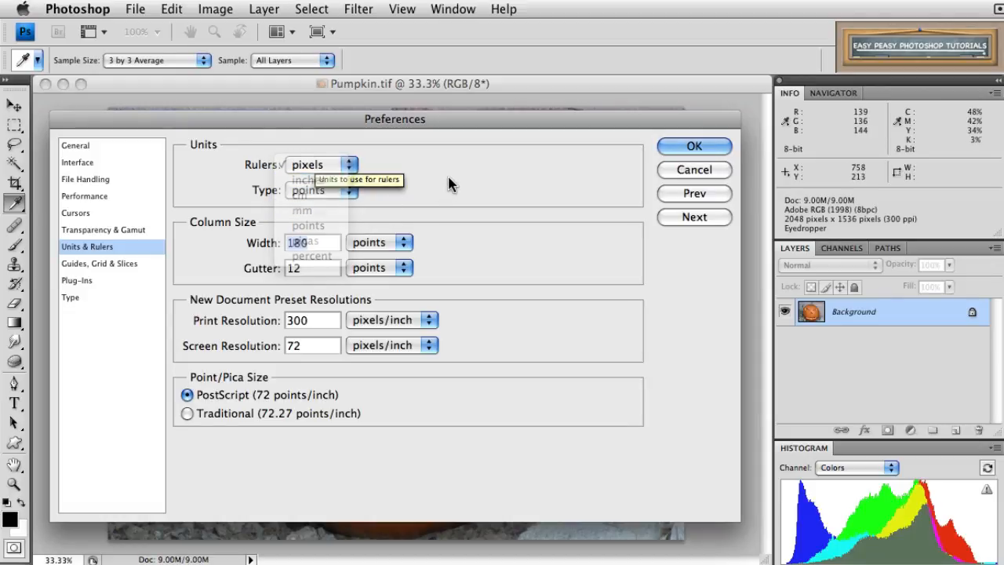
- Examine the type unit choices in the Units & Rulers preferences, keeping points
{"action": "left_click", "coordinate": [314, 190]}
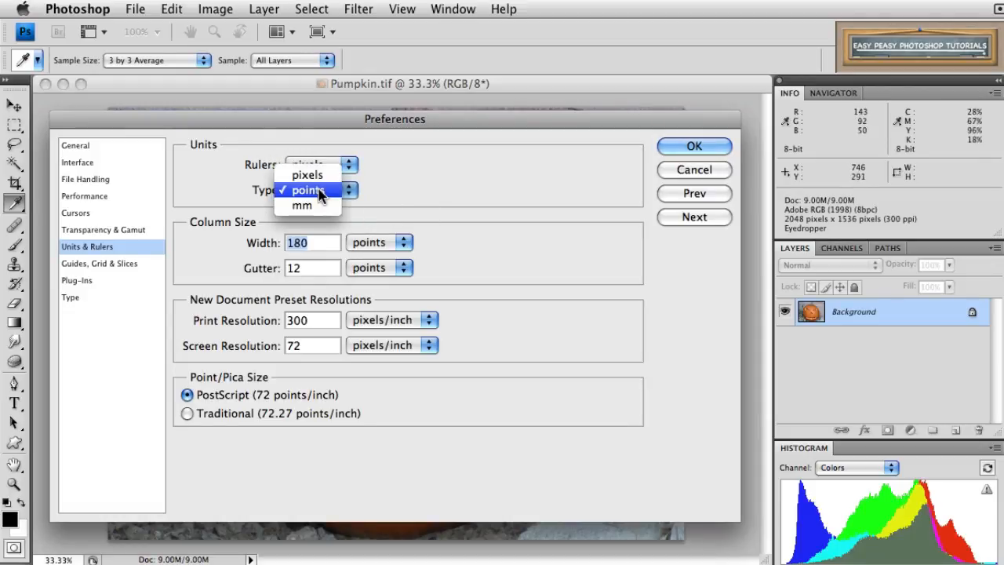
{"action": "left_click", "coordinate": [318, 190]}
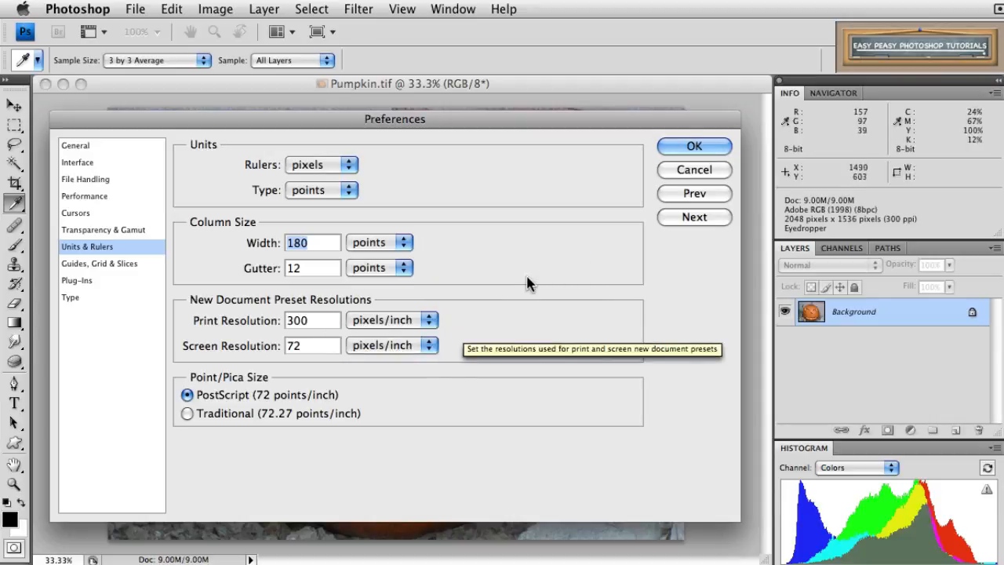
- Examine the guide color, guide style and smart guide color choices in the Guides, Grid & Slices preferences, keeping Cyan, Lines and Magenta
{"action": "left_click", "coordinate": [689, 214]}
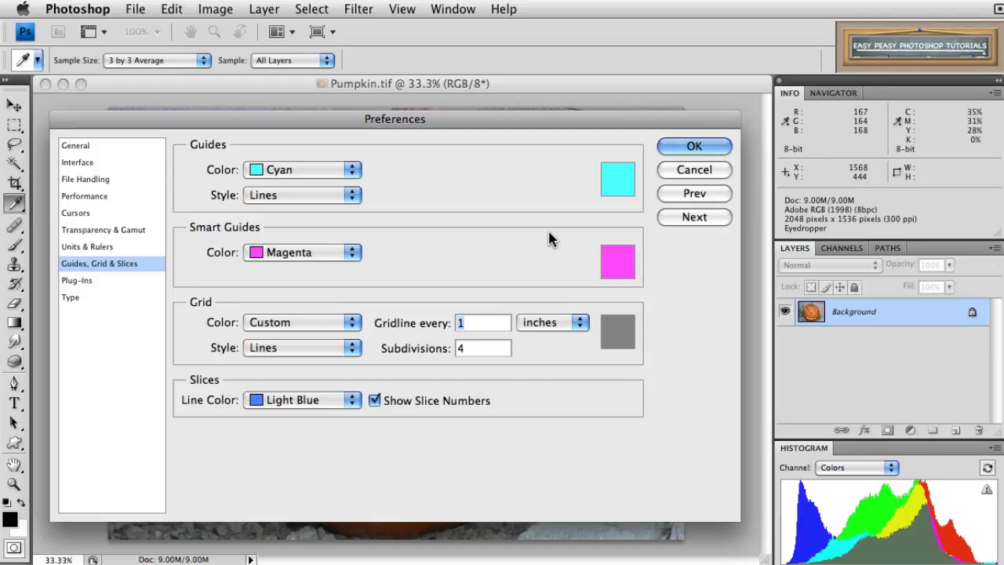
{"action": "left_click", "coordinate": [303, 166]}
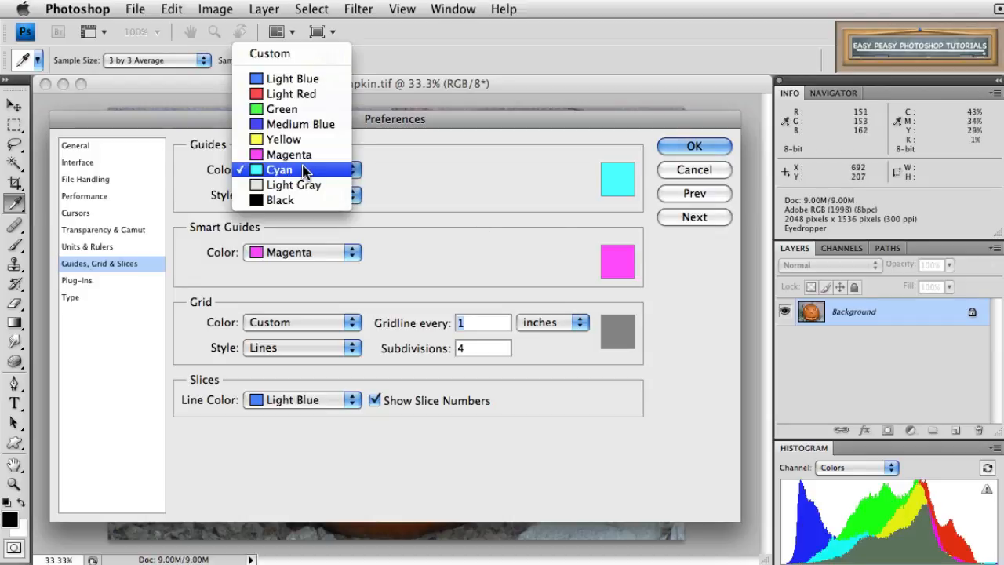
{"action": "left_click", "coordinate": [304, 170]}
{"action": "left_click", "coordinate": [309, 194]}
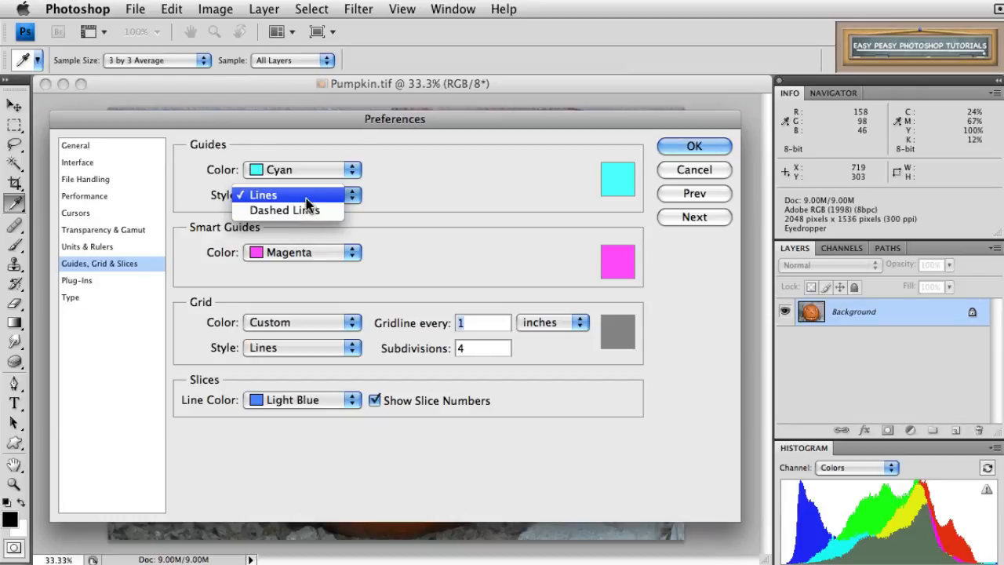
{"action": "left_click", "coordinate": [308, 201]}
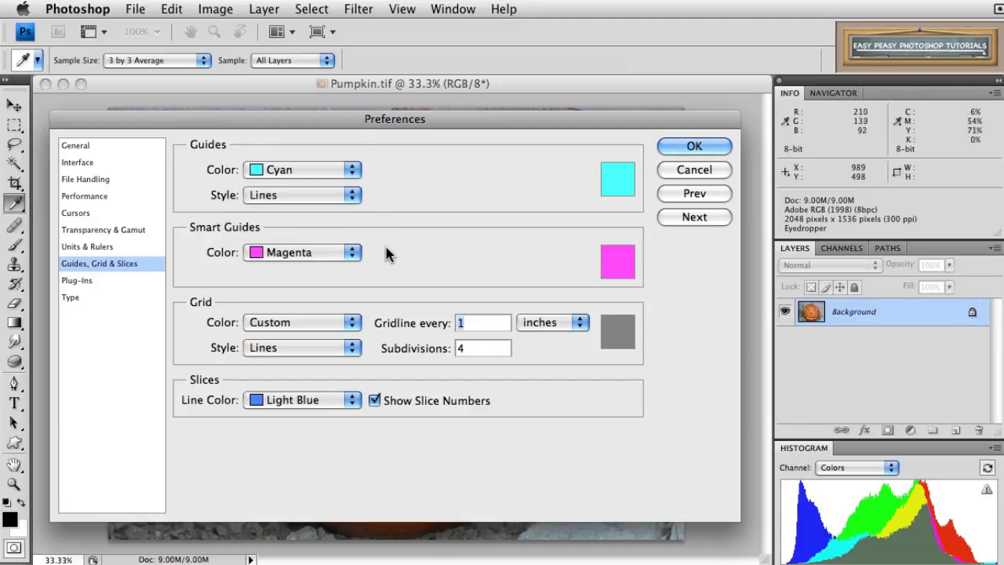
{"action": "left_click", "coordinate": [313, 259]}
{"action": "left_click", "coordinate": [313, 260]}
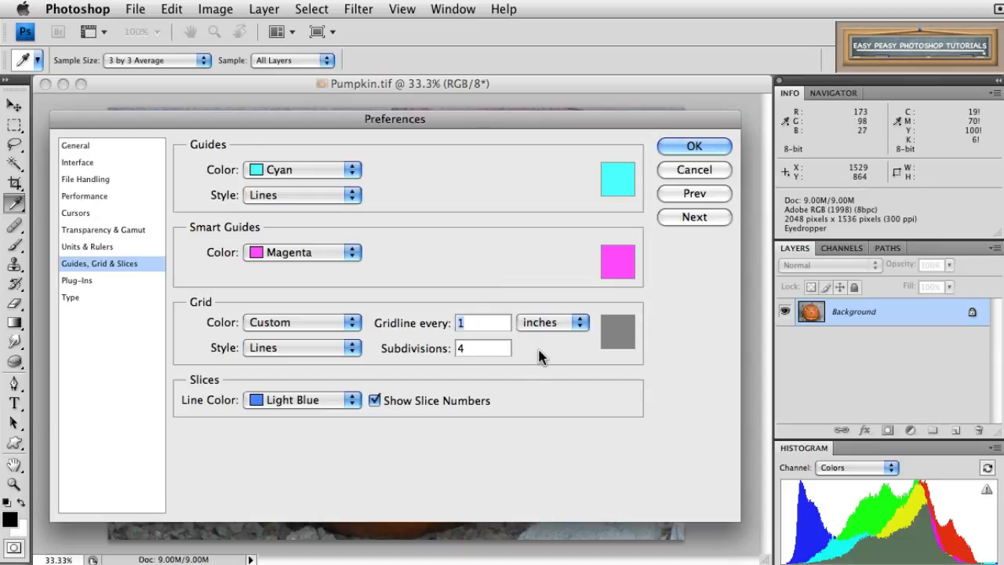
- Set the grid to a custom muted red color and check the slice line color choices, keeping Light Blue
{"action": "left_click", "coordinate": [307, 324]}
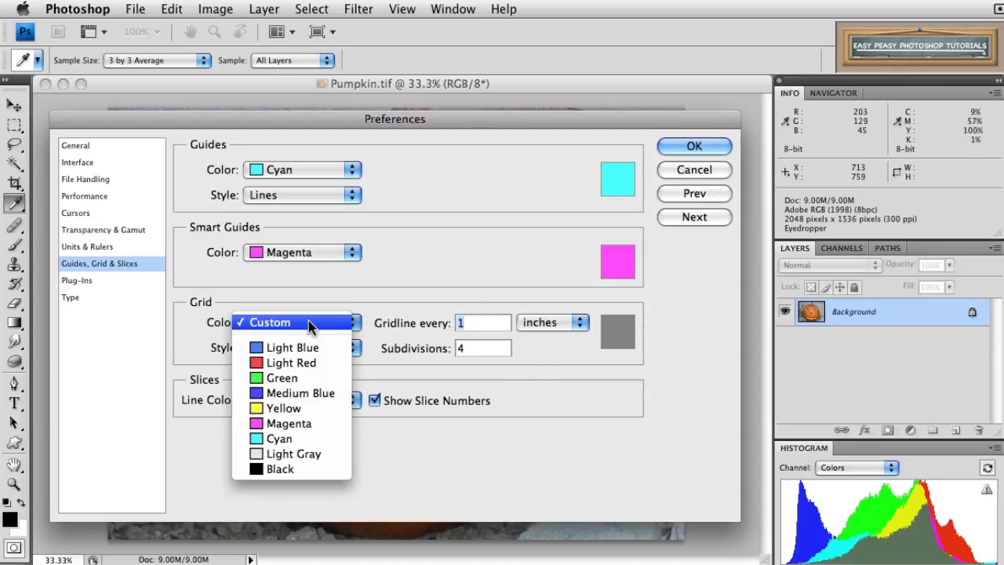
{"action": "left_click", "coordinate": [310, 324]}
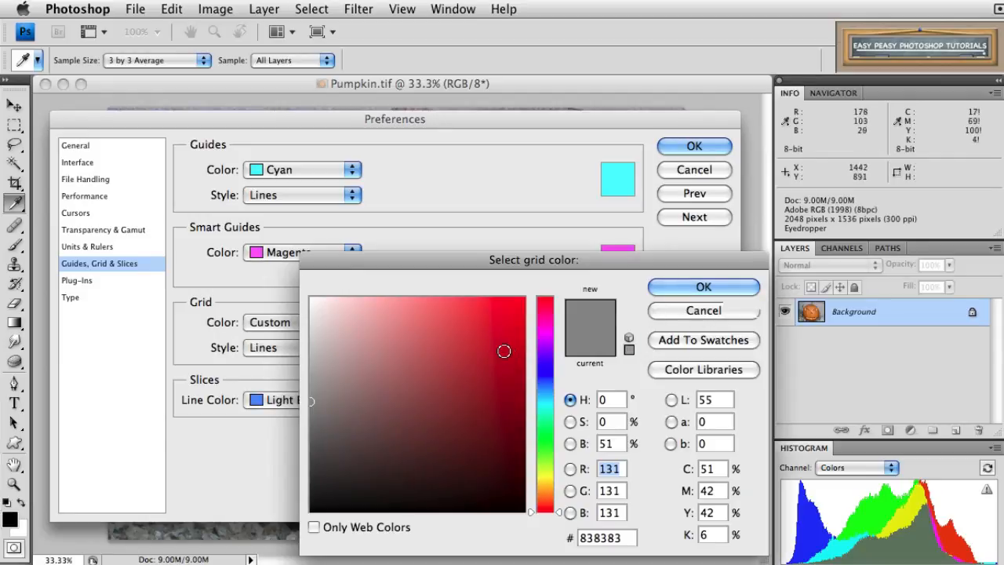
{"action": "left_click", "coordinate": [443, 354]}
{"action": "left_click", "coordinate": [701, 287]}
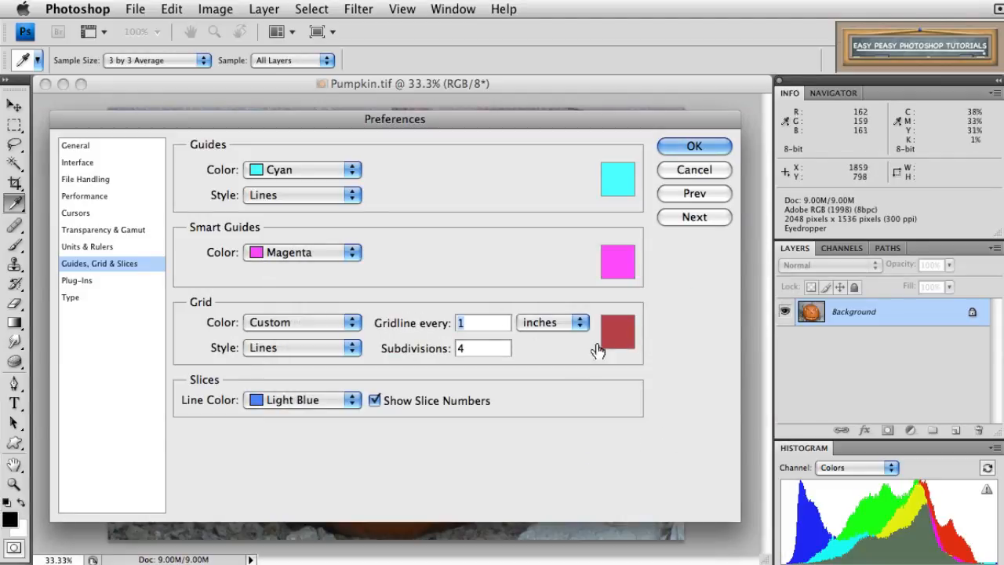
{"action": "left_click", "coordinate": [290, 399]}
{"action": "left_click", "coordinate": [324, 403]}
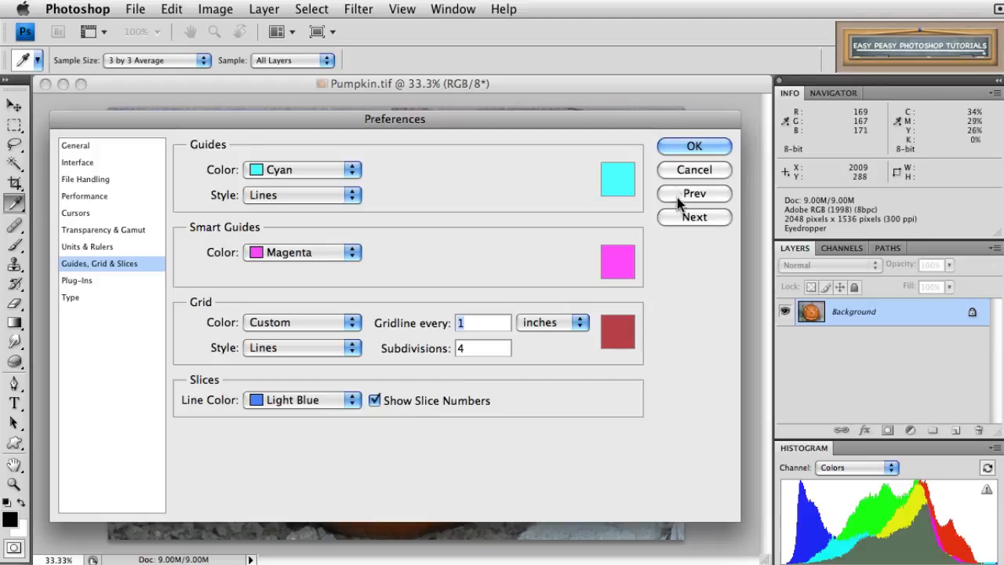
- Review the Plug-Ins and Type preferences, continuing on to the General page
{"action": "left_click", "coordinate": [691, 216]}
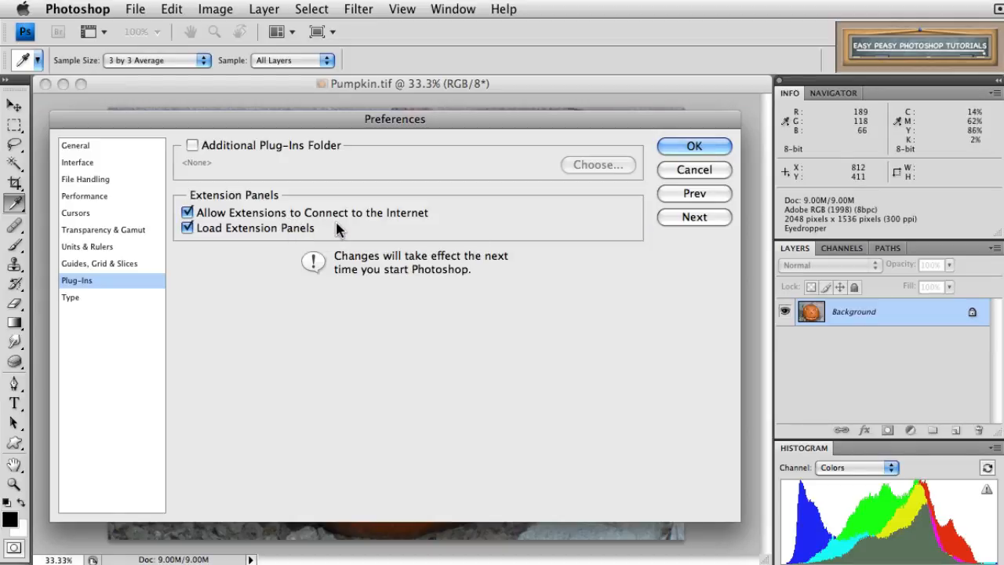
{"action": "left_click", "coordinate": [668, 222]}
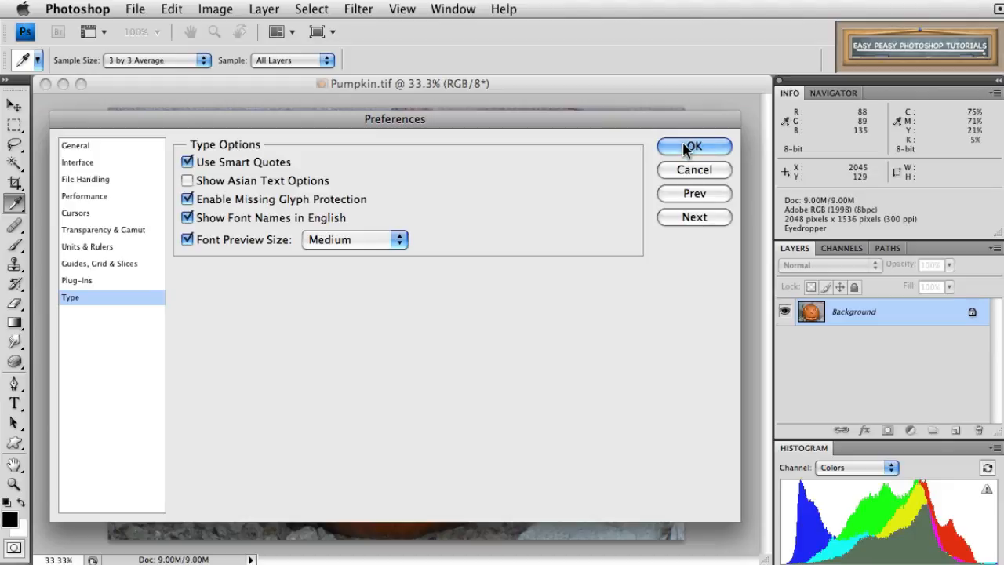
{"action": "left_click", "coordinate": [679, 217]}
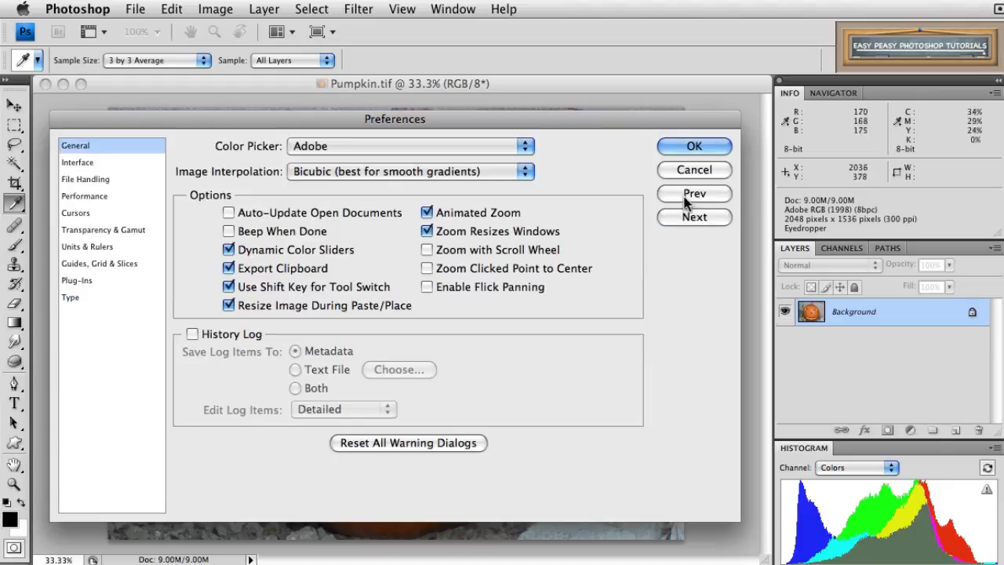
- Accept the preference changes and activate the Rectangular Marquee tool
{"action": "left_click", "coordinate": [688, 146]}
{"action": "key", "text": "m"}
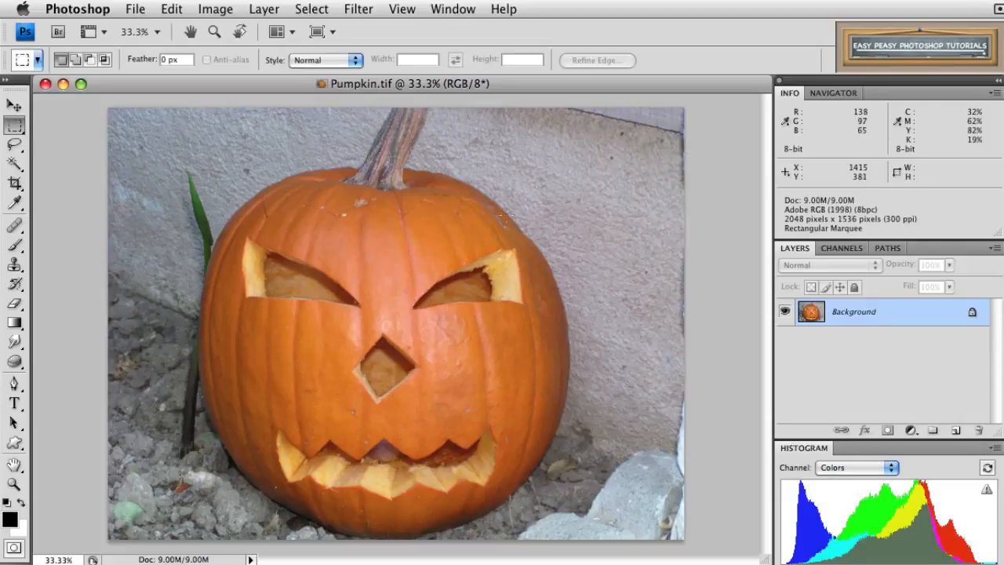